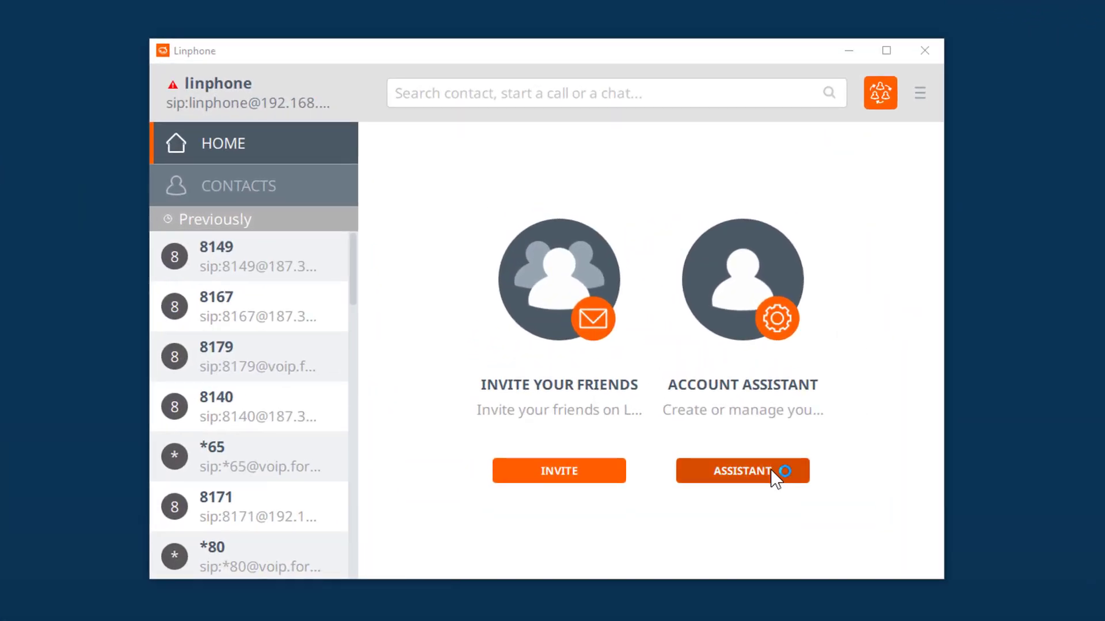
From the account assistant, choose to set up an existing SIP account
click(771, 468)
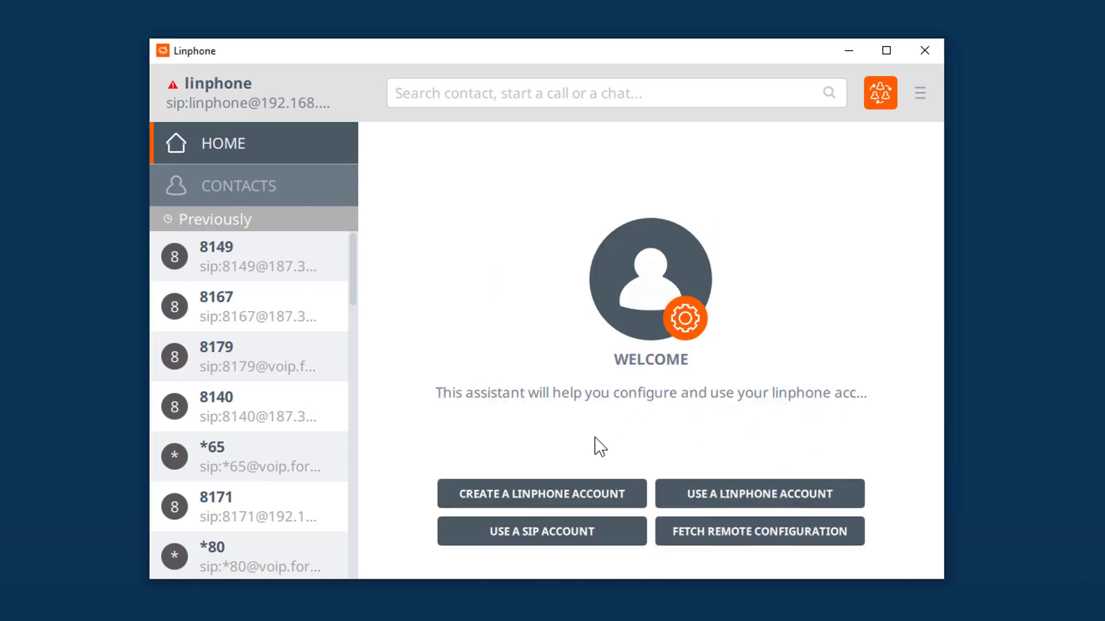
click(521, 537)
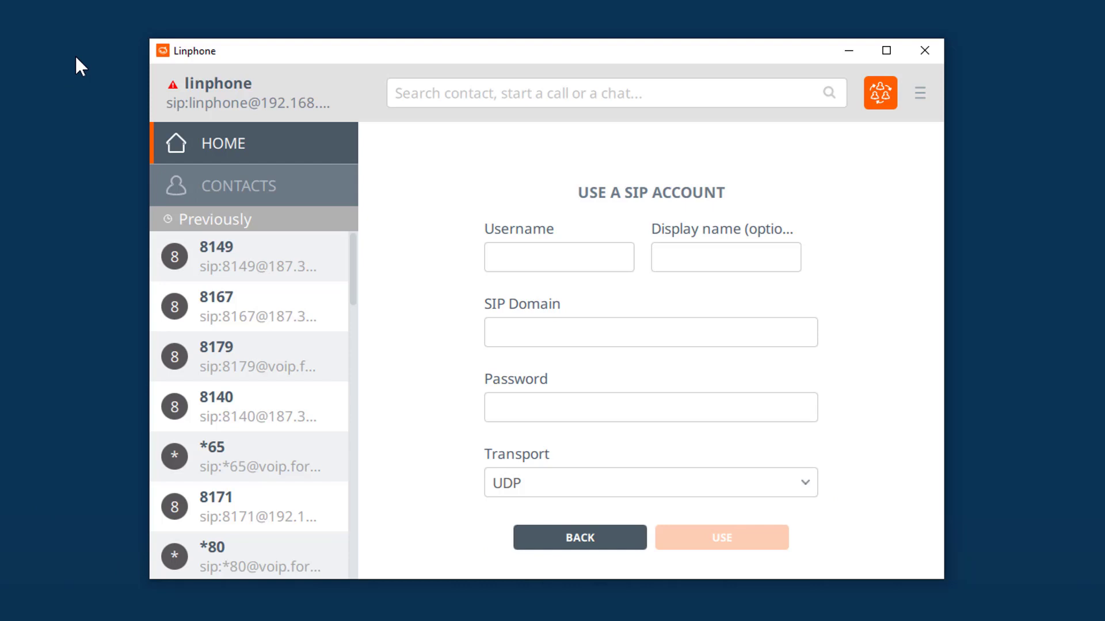
Enter the extension number as username and the user's full name as display name
click(546, 260)
text(8147)
click(680, 256)
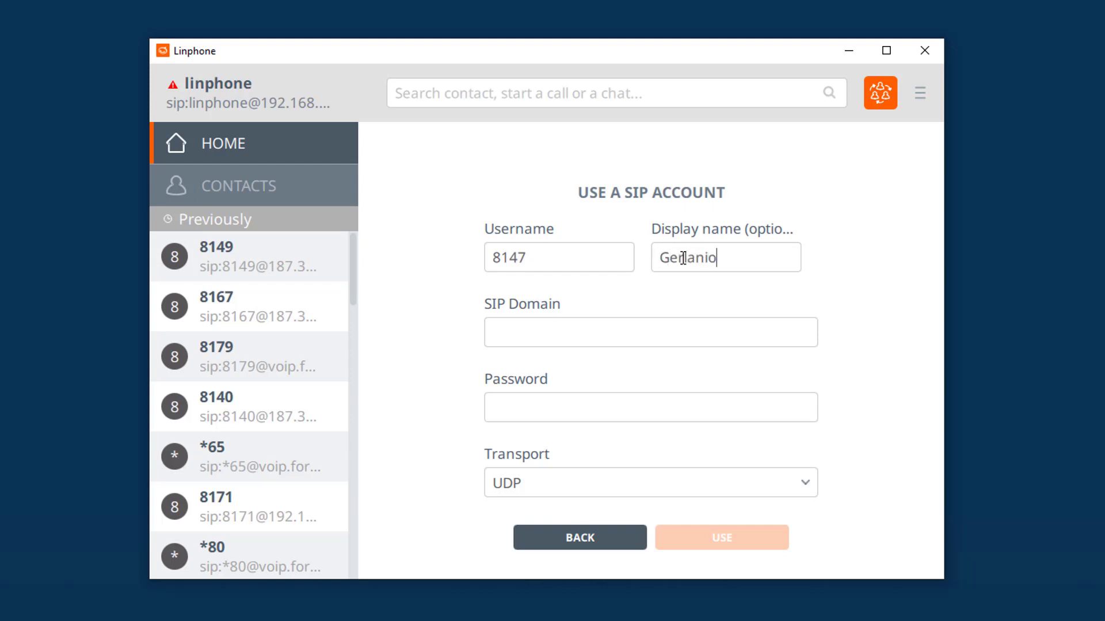
key(Tab)
Complete the account with domain voip.fortics.com.br, the pasted password and UDP transport, and add it
click(533, 329)
text(voip)
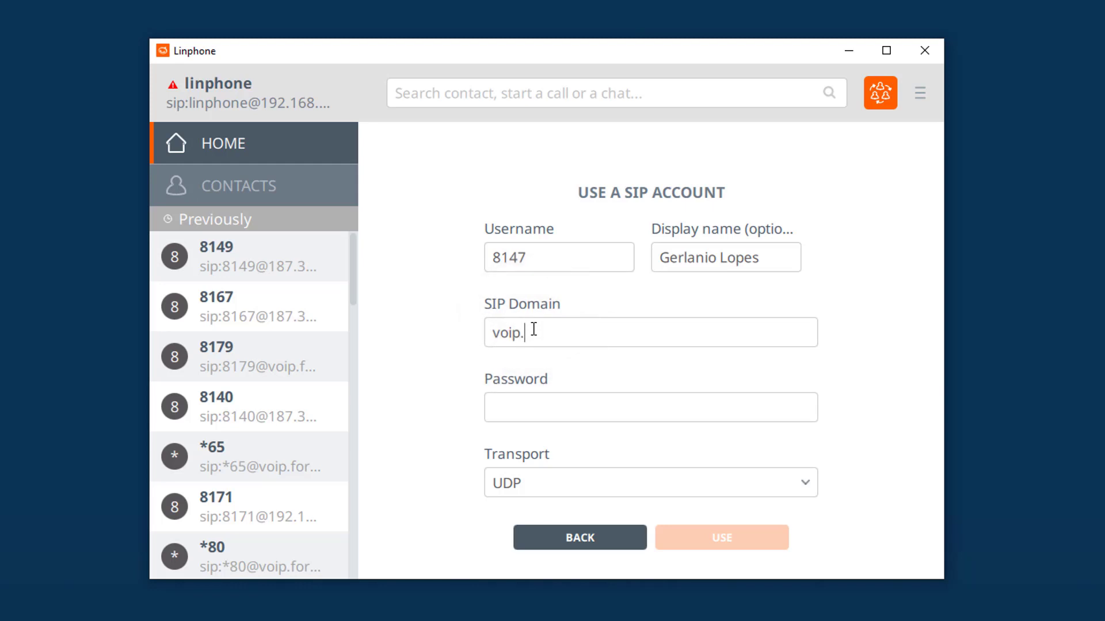
text(.fortics.com.br)
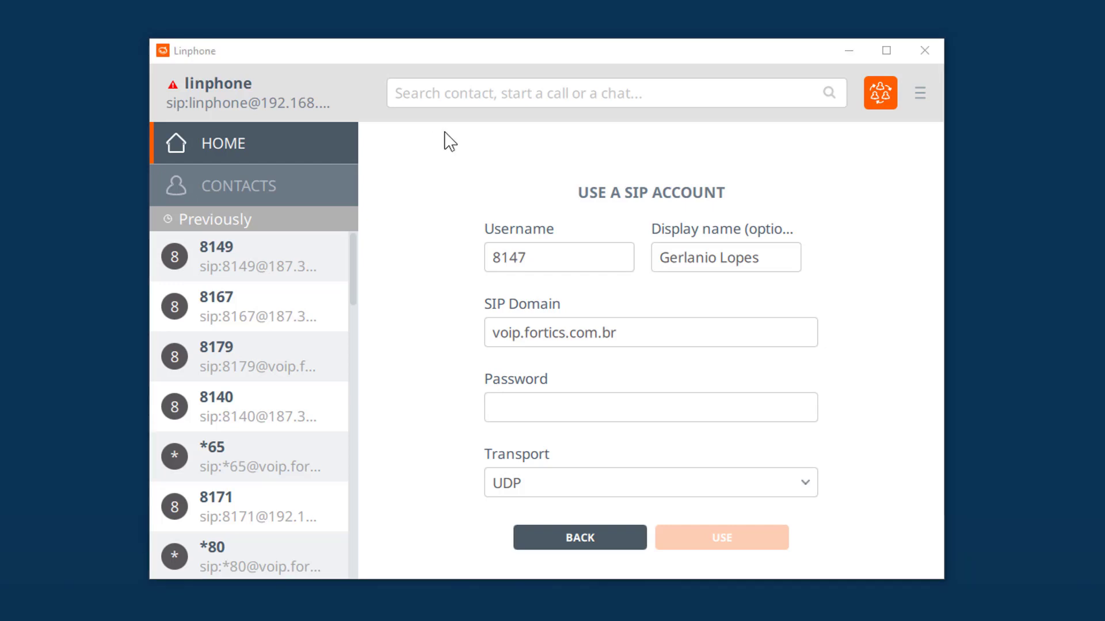
click(525, 402)
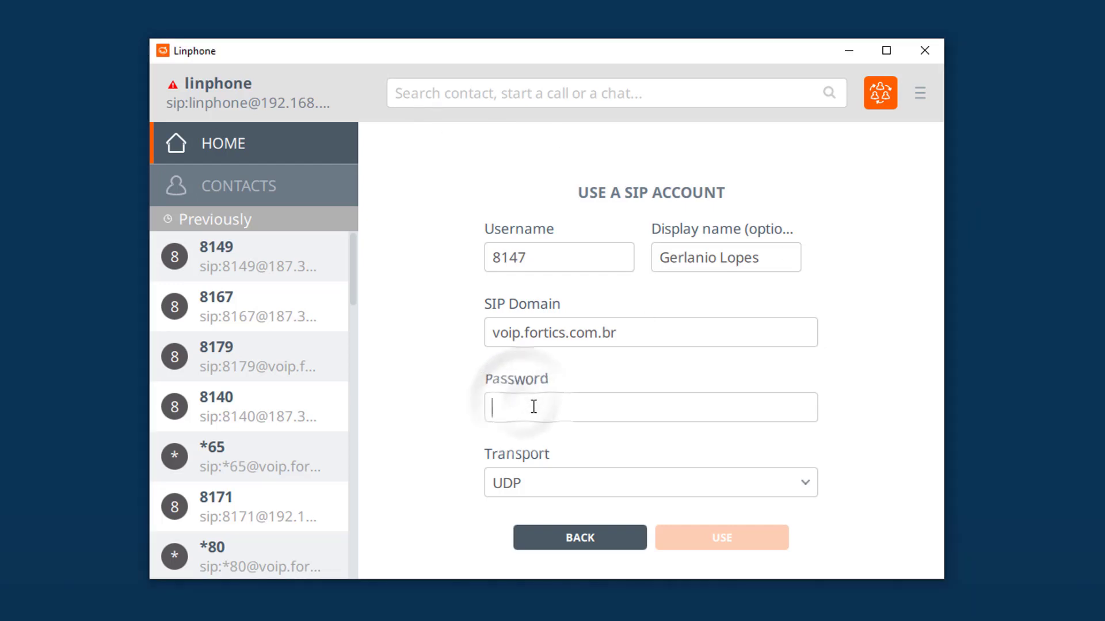
key(ctrl+v)
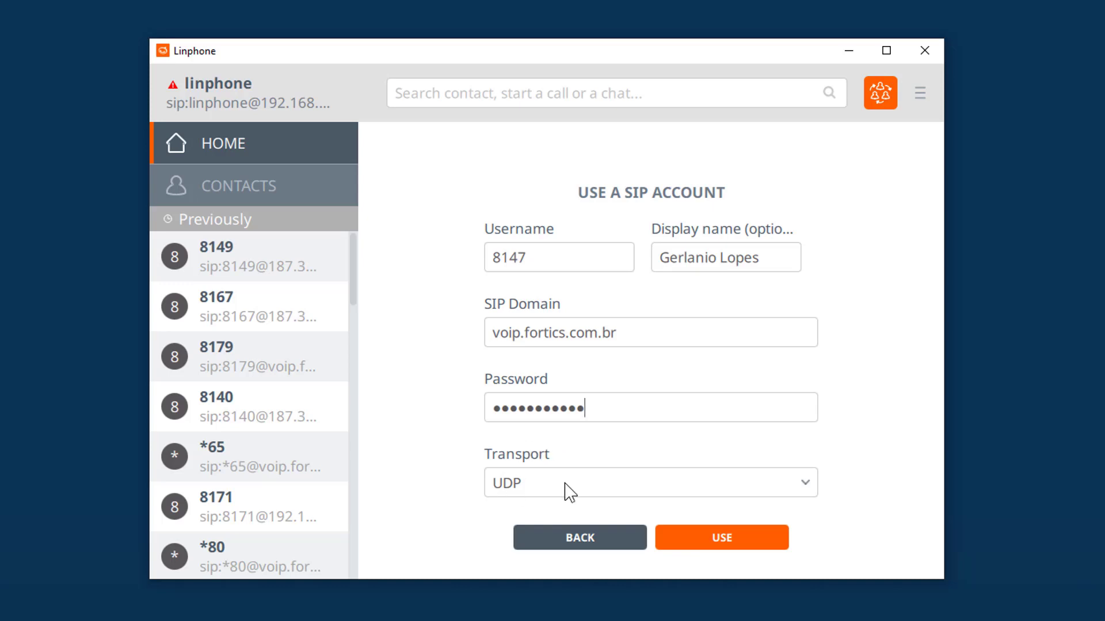
click(530, 499)
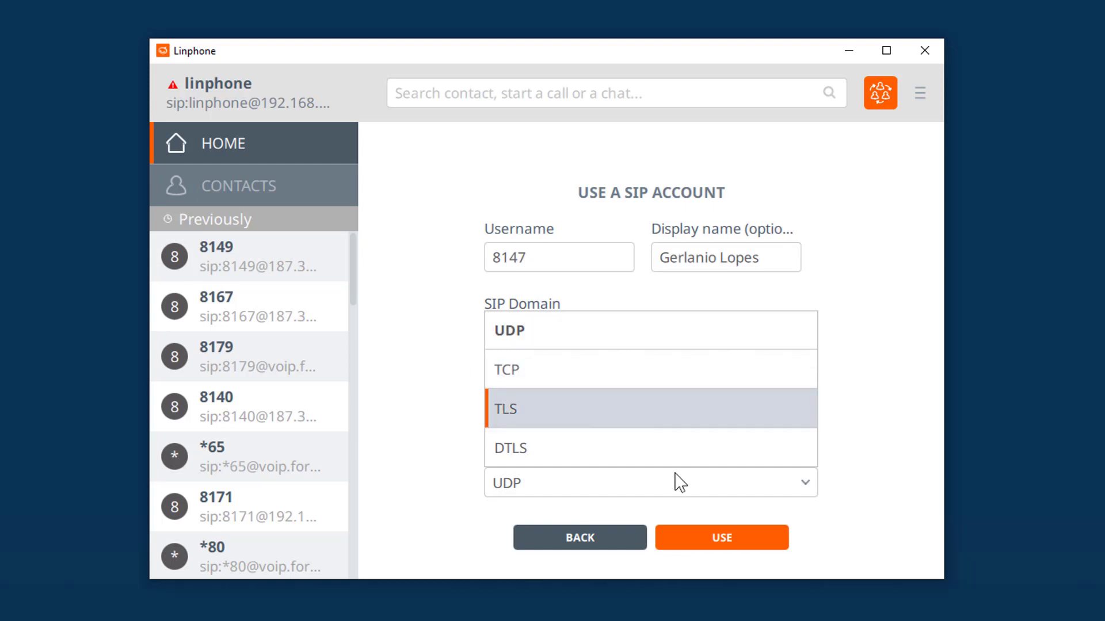
click(723, 519)
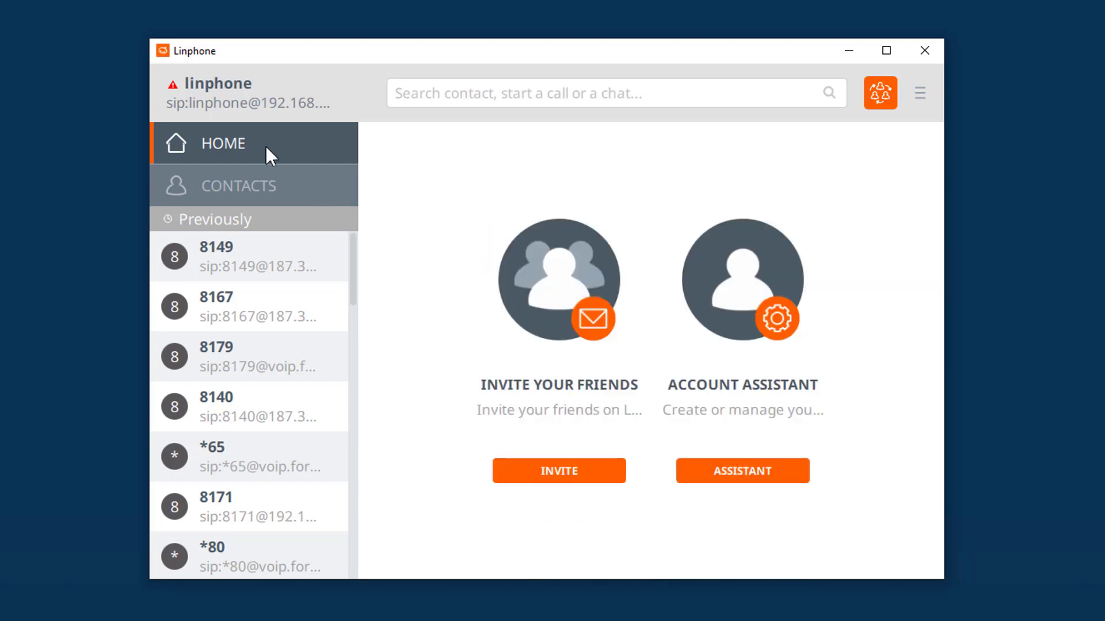
Select the voip.fortics.com.br account as the active account and confirm
click(221, 93)
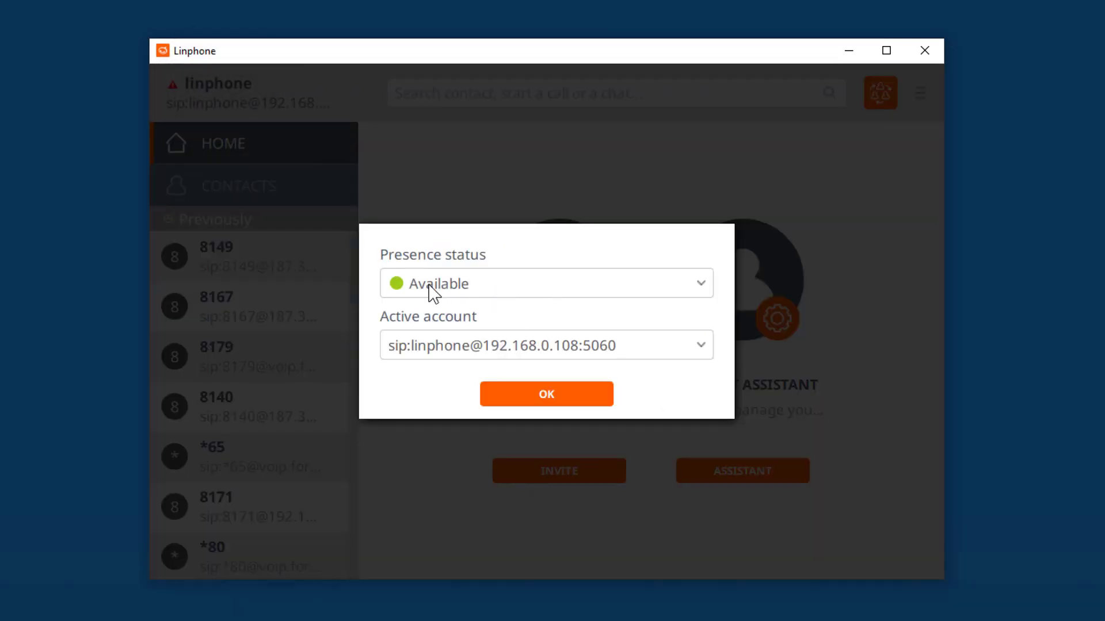
click(554, 357)
click(504, 417)
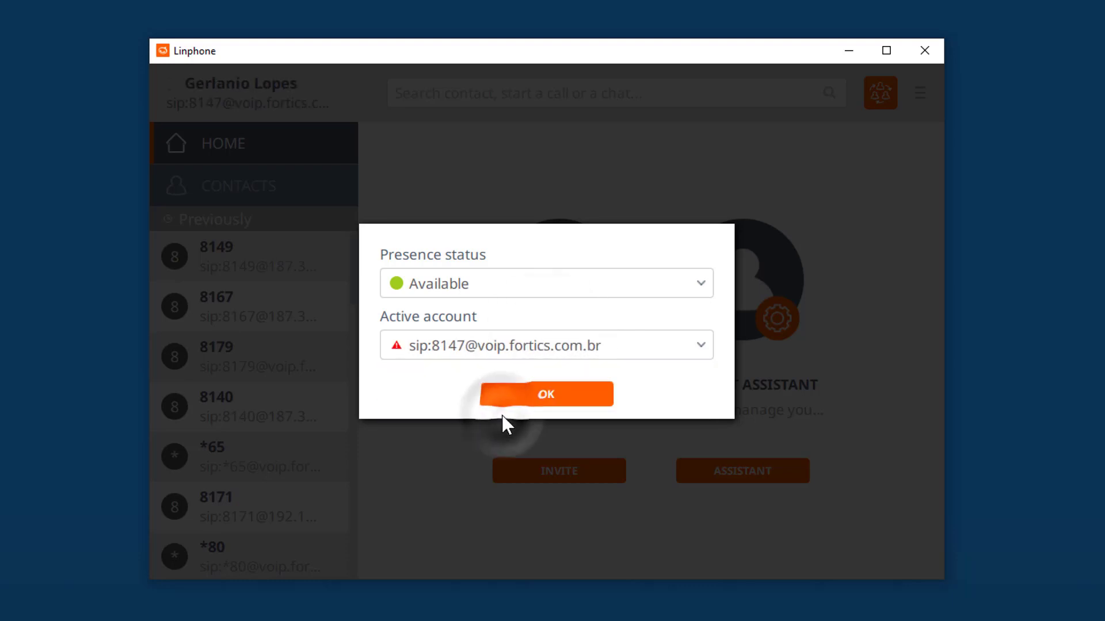
click(518, 401)
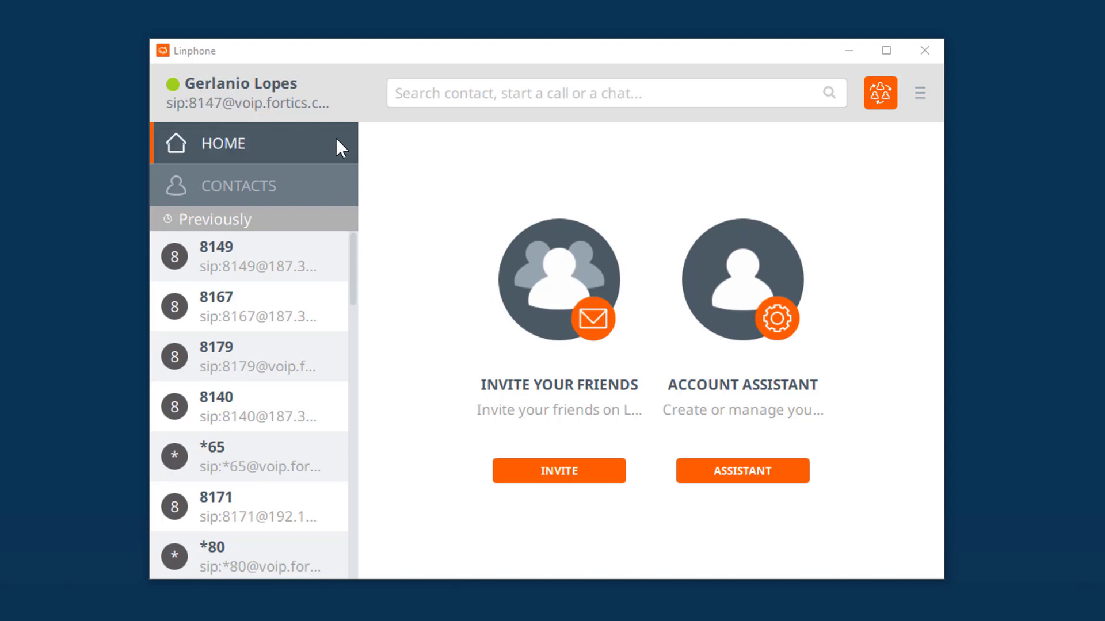
Bring up the contact search suggestions, then the main menu at the top right
click(466, 97)
click(919, 91)
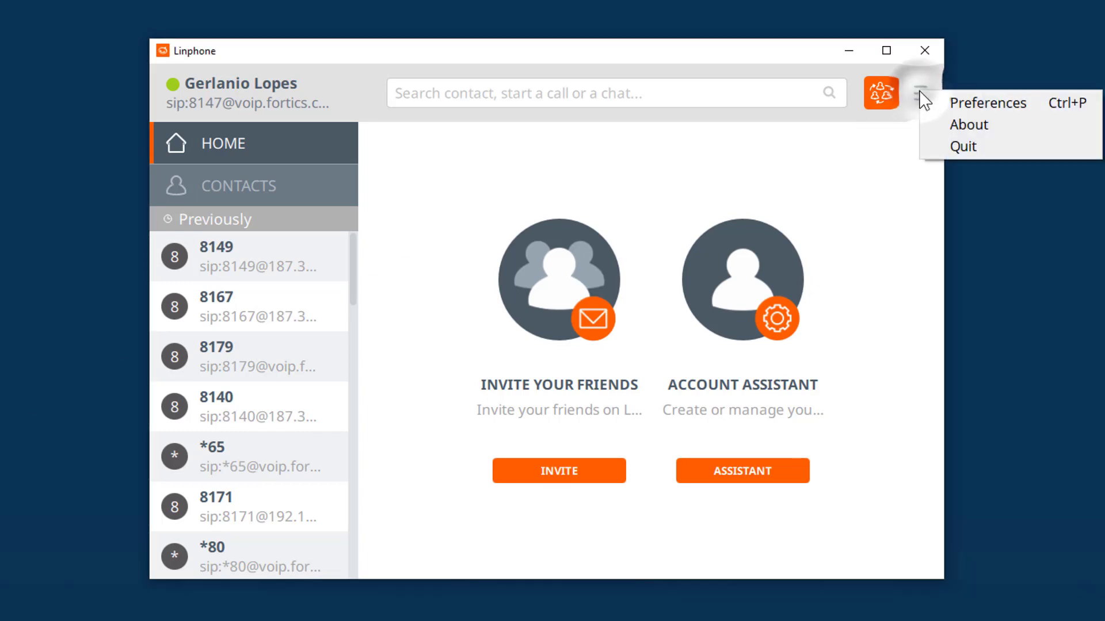
Open Preferences and review the Audio page's devices and codecs
click(956, 102)
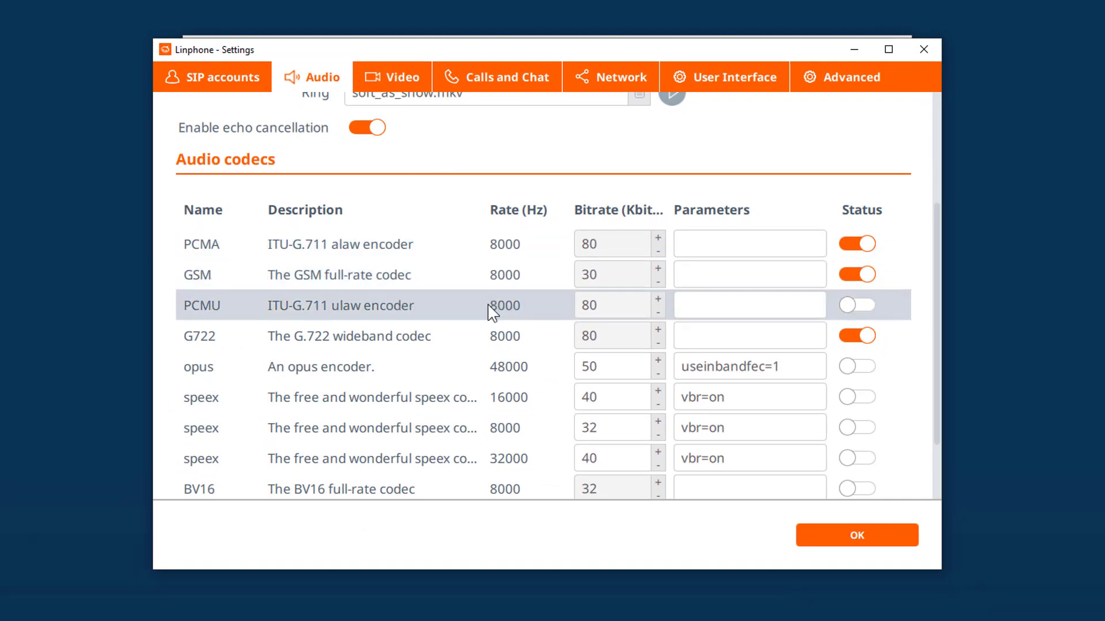
scroll(661, 283, up, 3)
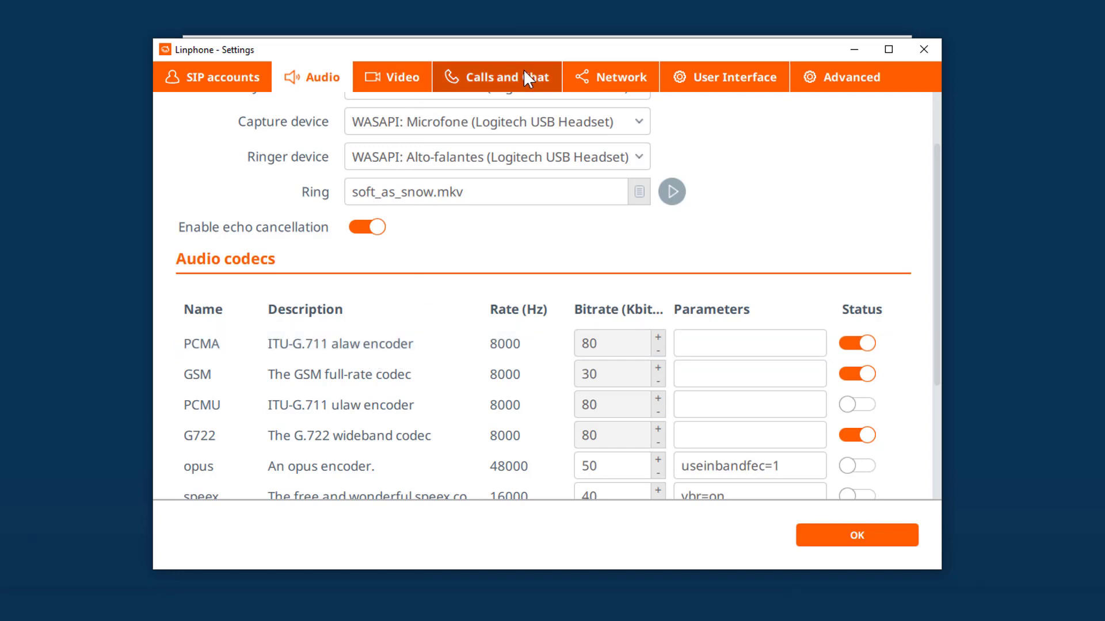
Glance at Calls and Chat, then scroll through the Network page's transport, ports, NAT and DSCP settings
click(504, 77)
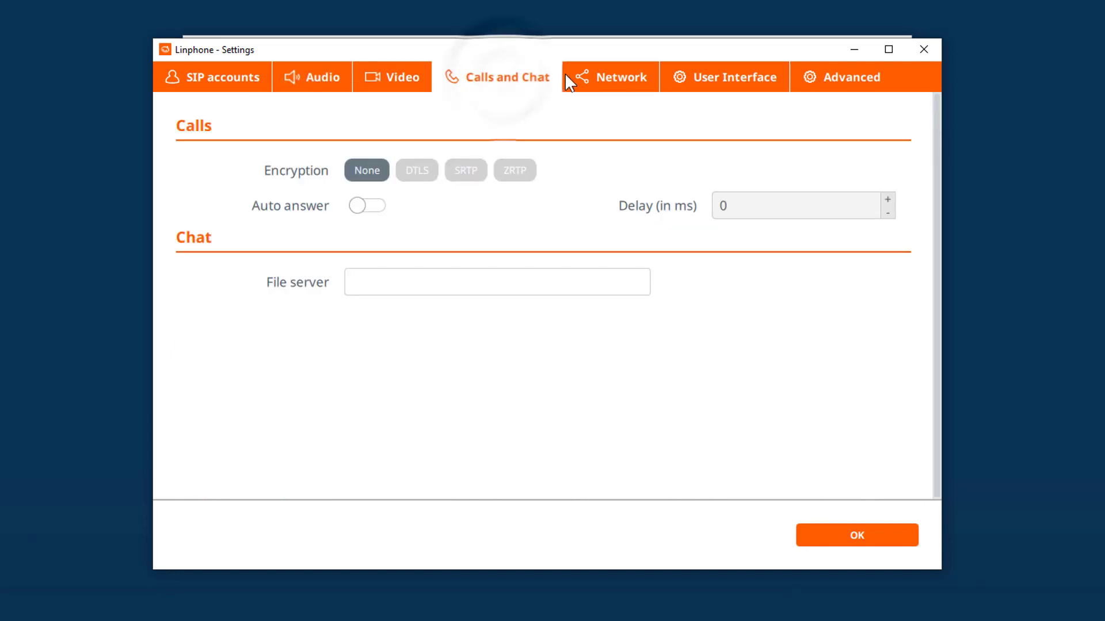
click(603, 79)
scroll(570, 221, down, 5)
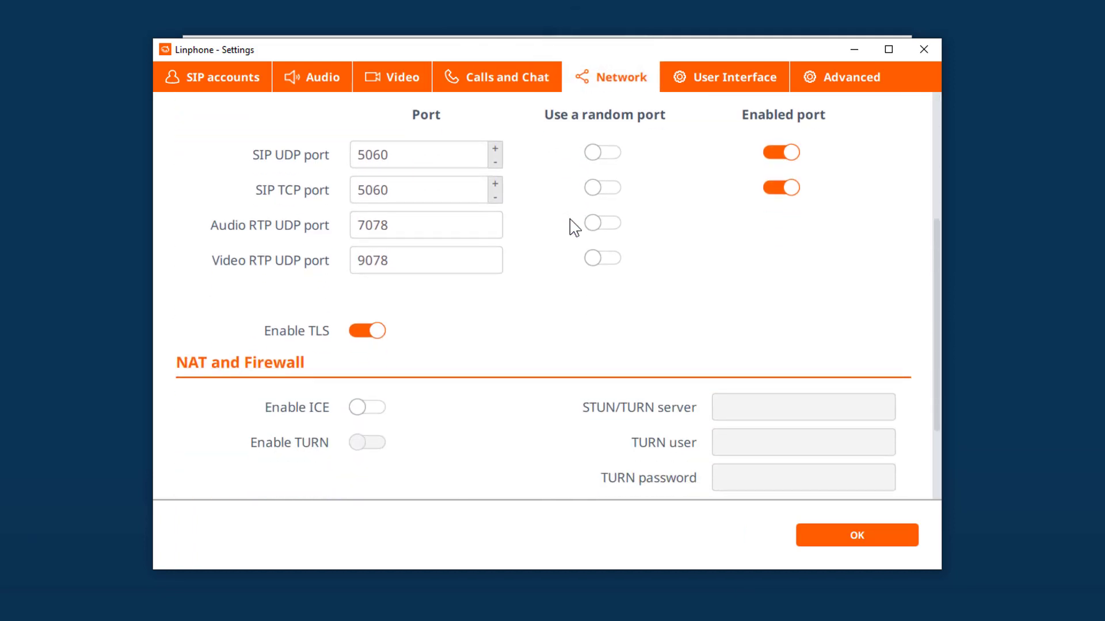
scroll(570, 225, up, 5)
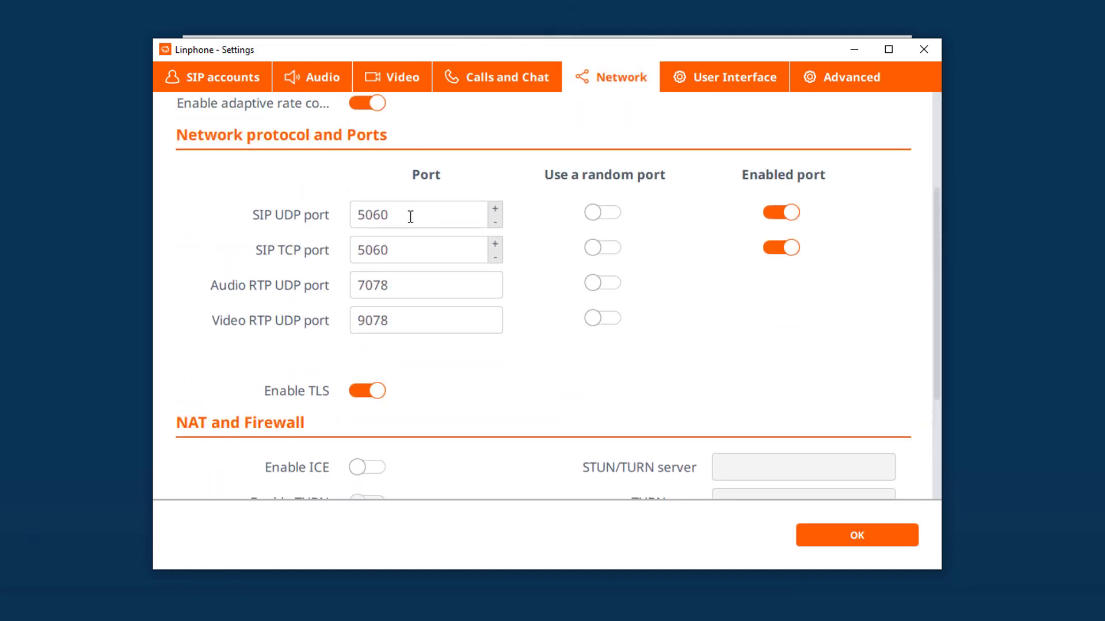
scroll(410, 217, down, 1)
scroll(410, 217, down, 3)
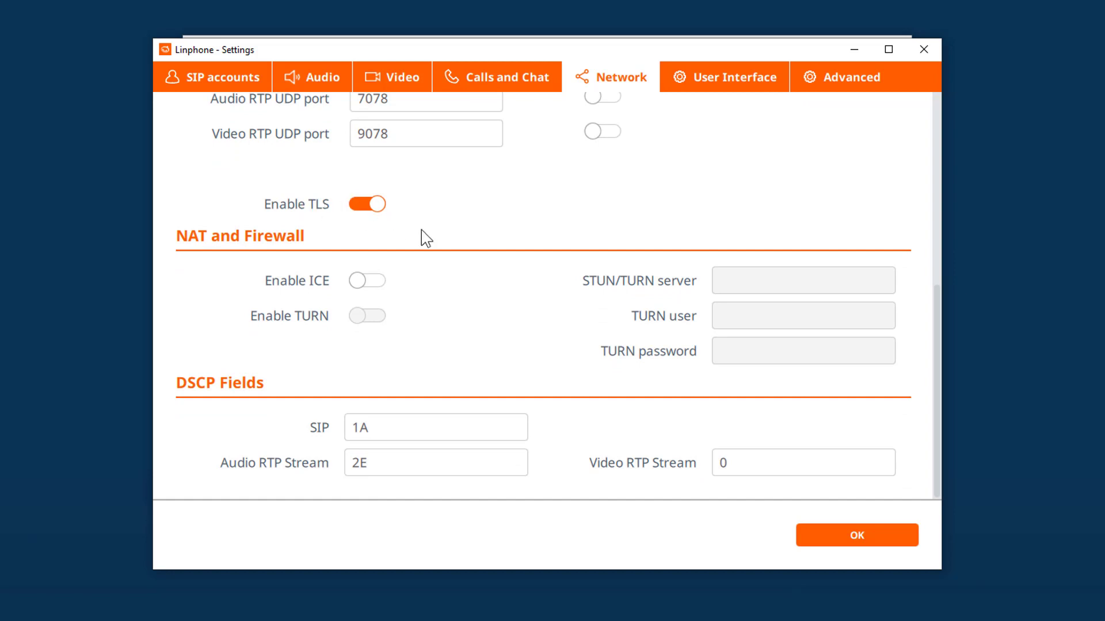
scroll(457, 272, up, 4)
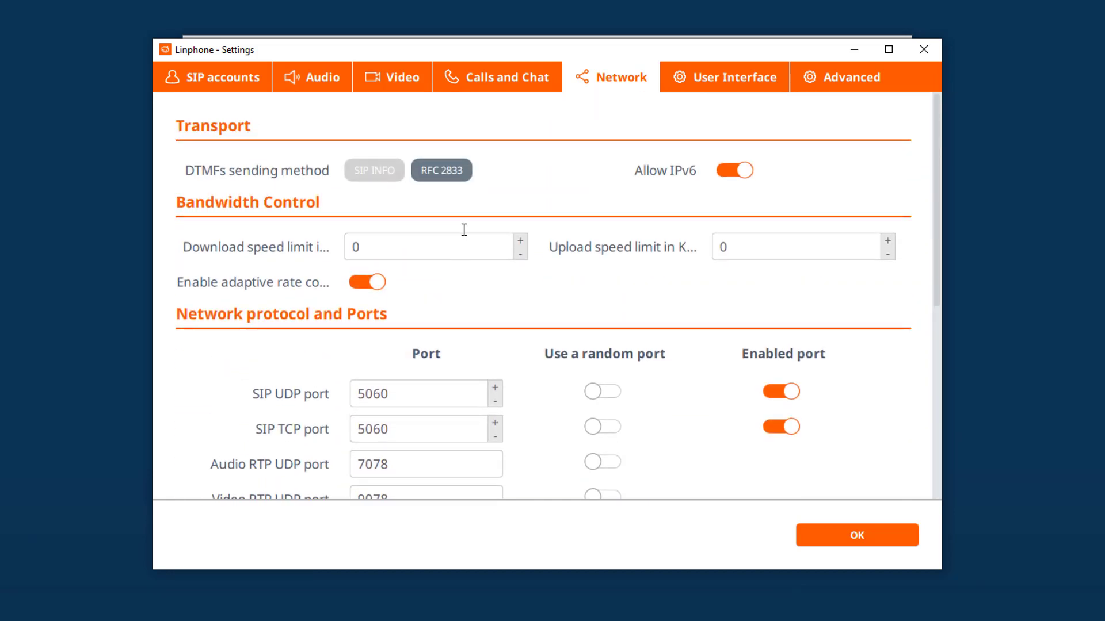
On the SIP accounts page, give the default identity the user's full name and the extension as username
click(234, 74)
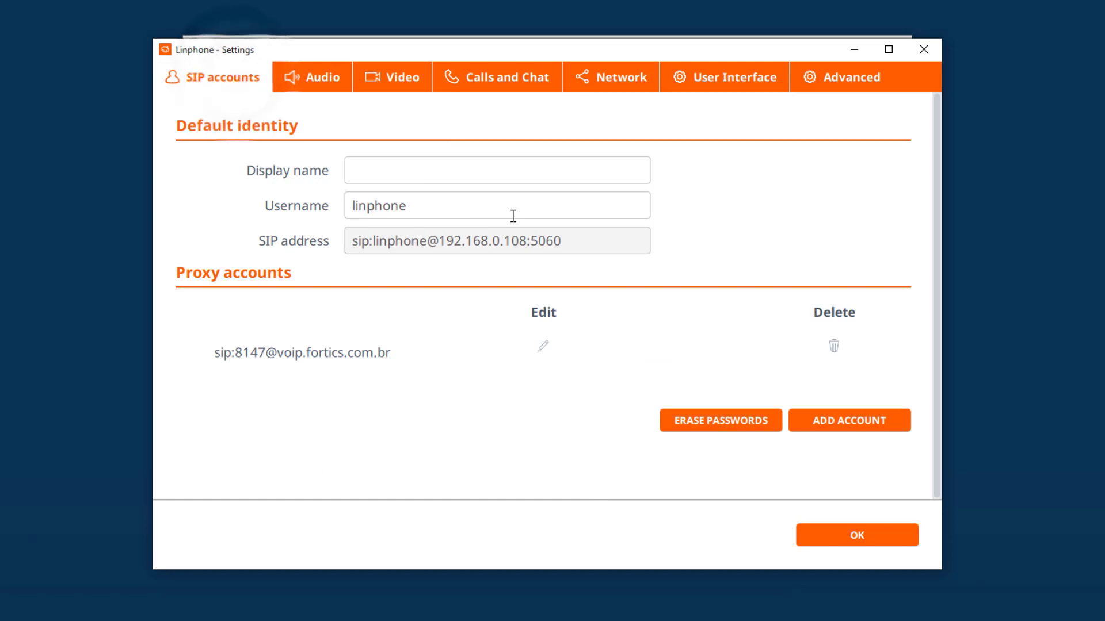
click(411, 172)
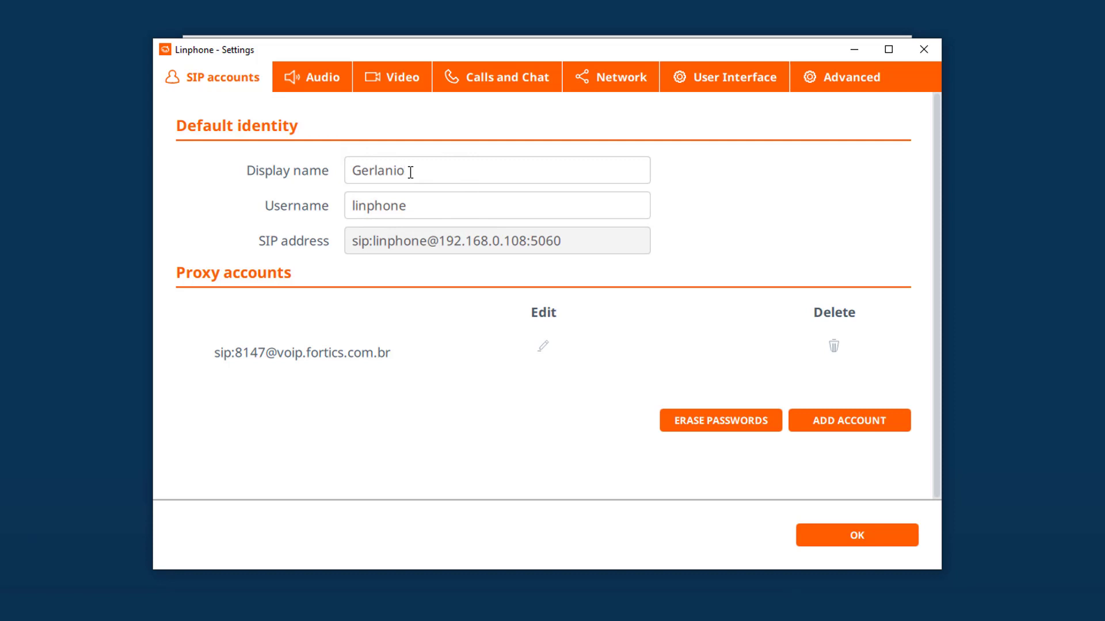
key(Tab)
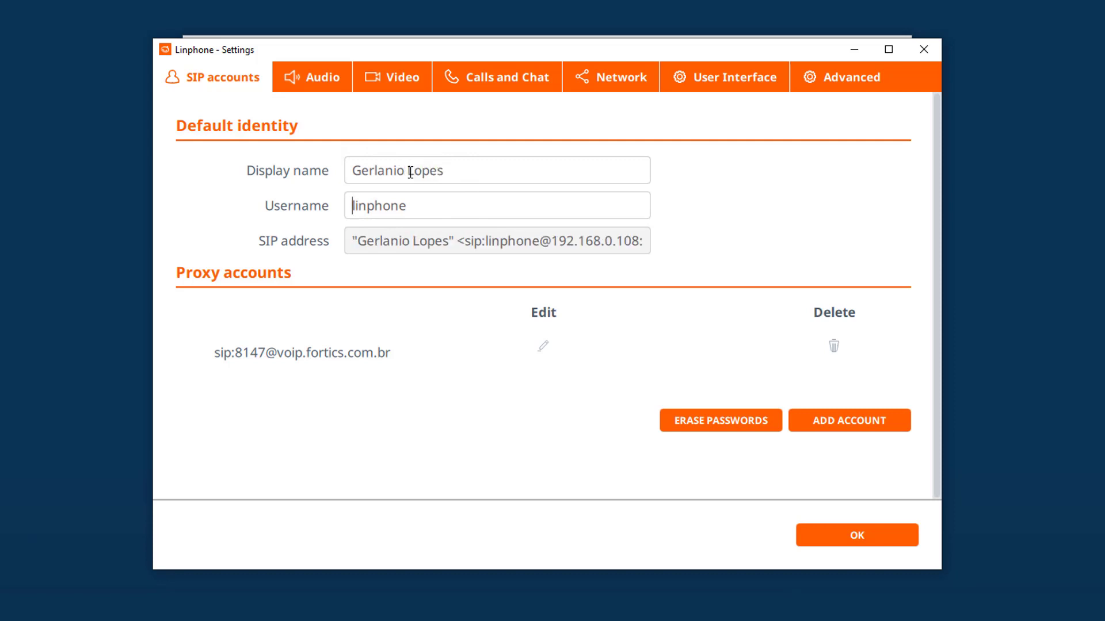
key(Delete)
key(Delete)
key(Delete)
key(Delete)
key(Delete)
key(Delete)
key(Delete)
key(Delete)
text(8147)
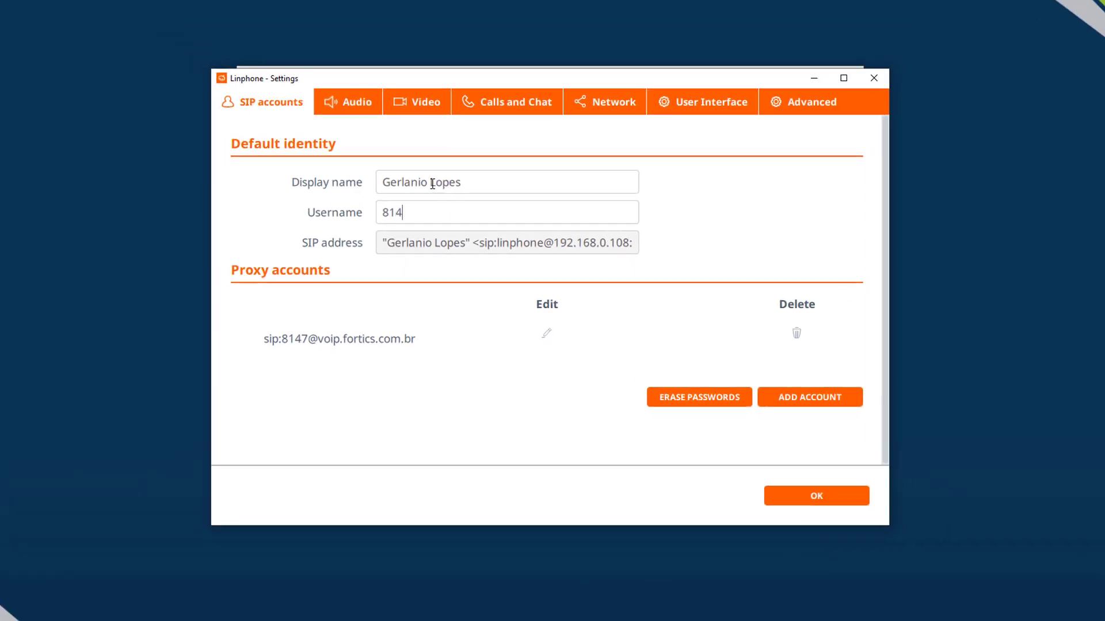
Confirm the Settings window with OK to save and return Home
click(778, 459)
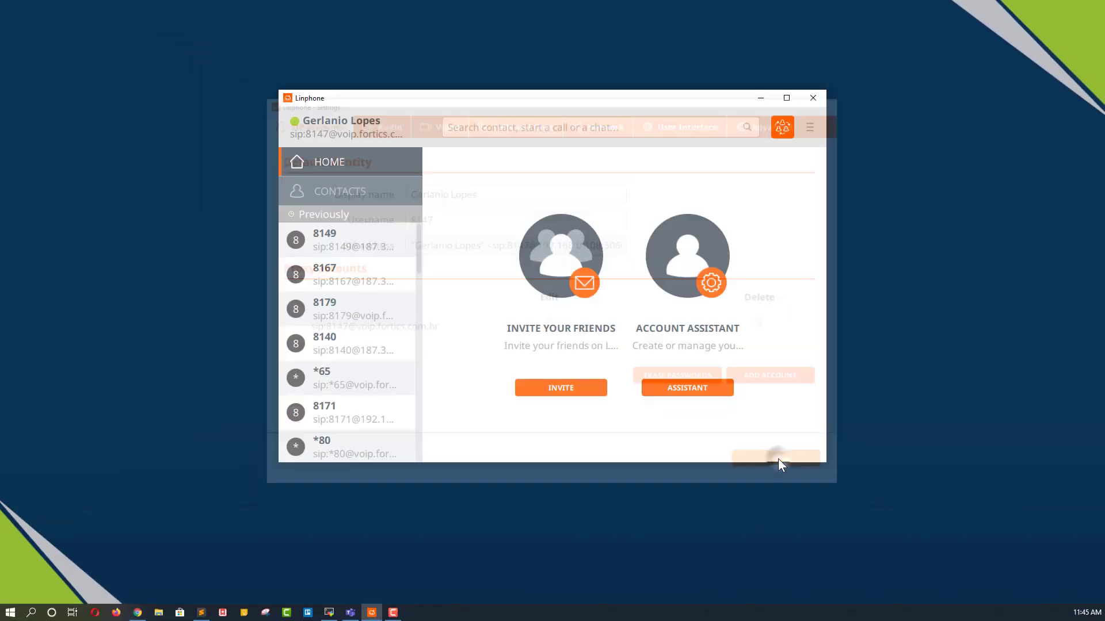